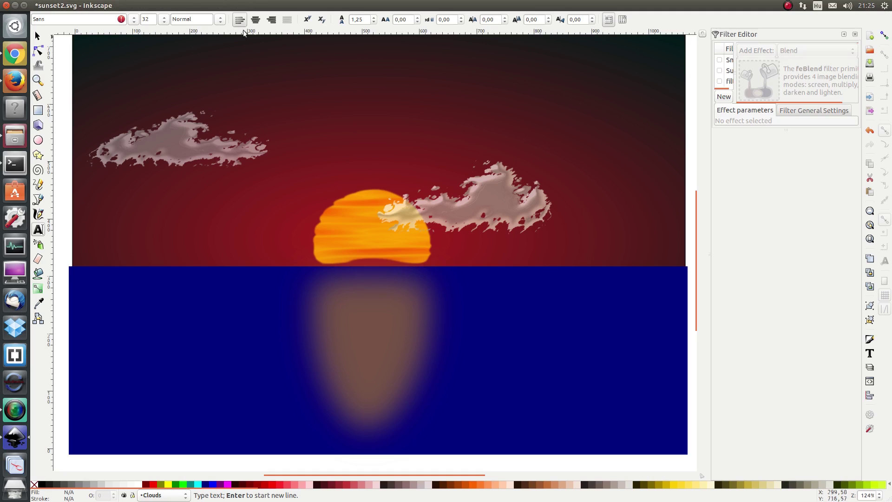
Look through the list of filter categories in the menu bar.
click(186, 6)
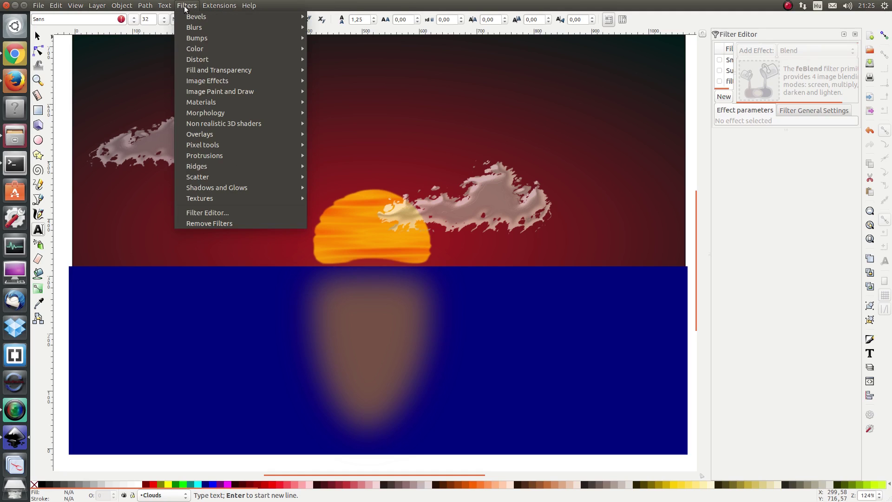
mouse_move(192, 17)
mouse_move(165, 5)
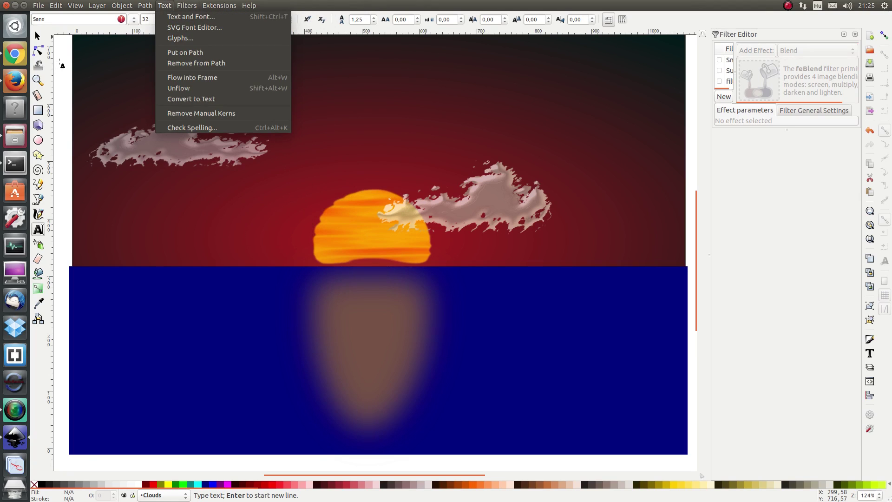
Dismiss the menu and scroll down to the C:\Program Files (x86)\Inkscape\share\filters text.
click(59, 60)
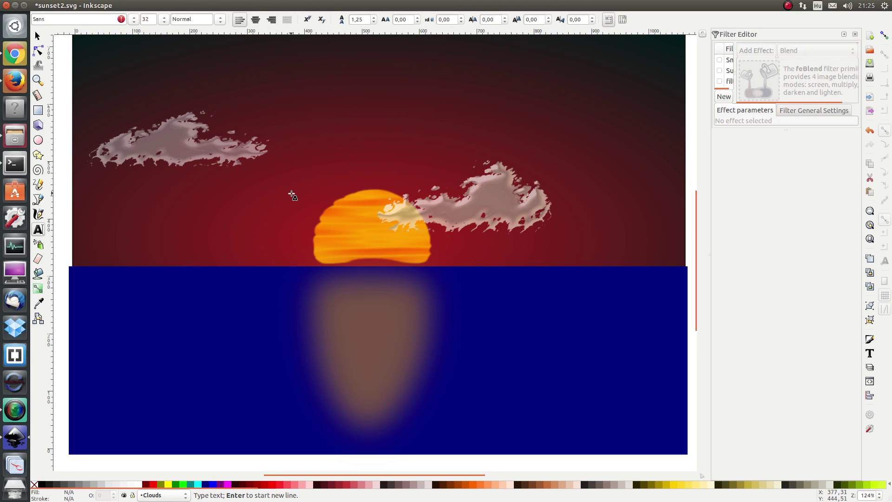
scroll(291, 195, down, 8)
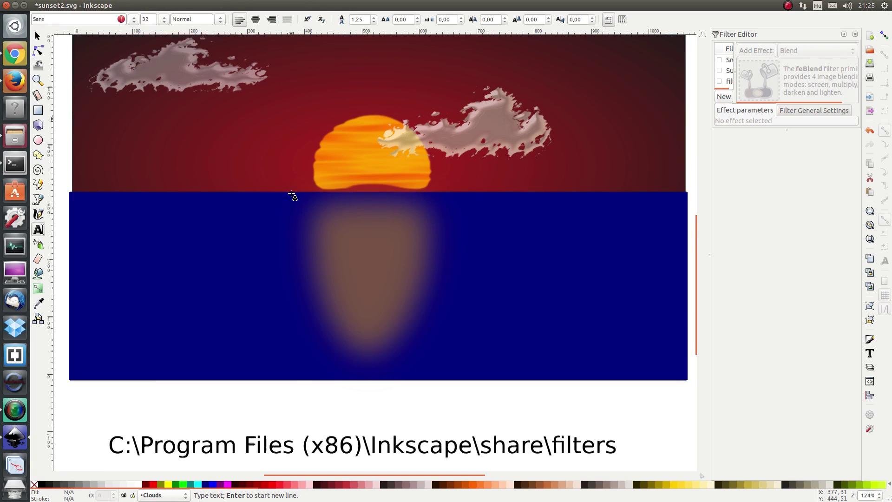
scroll(292, 195, down, 4)
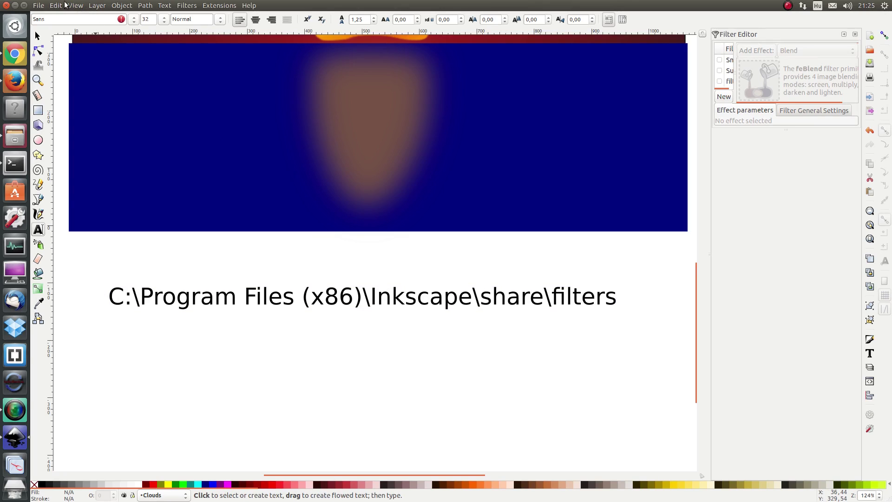
Open Inkscape Preferences on the System page.
click(39, 5)
mouse_move(52, 7)
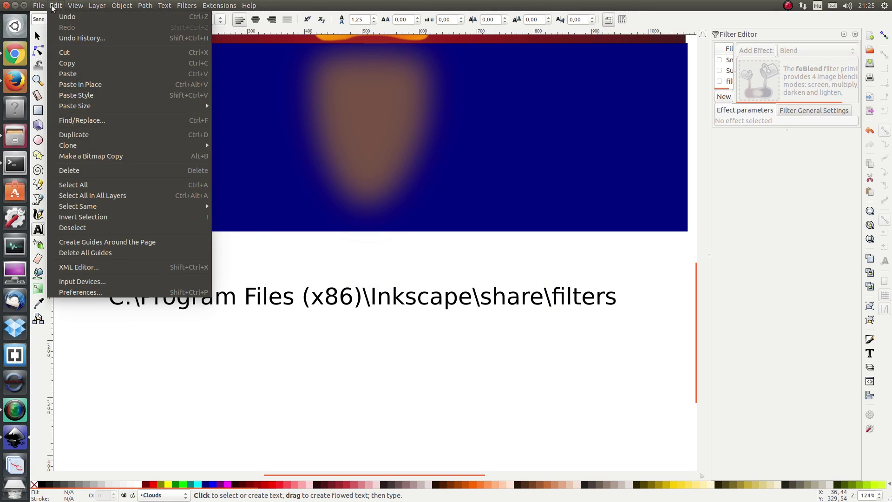
click(102, 290)
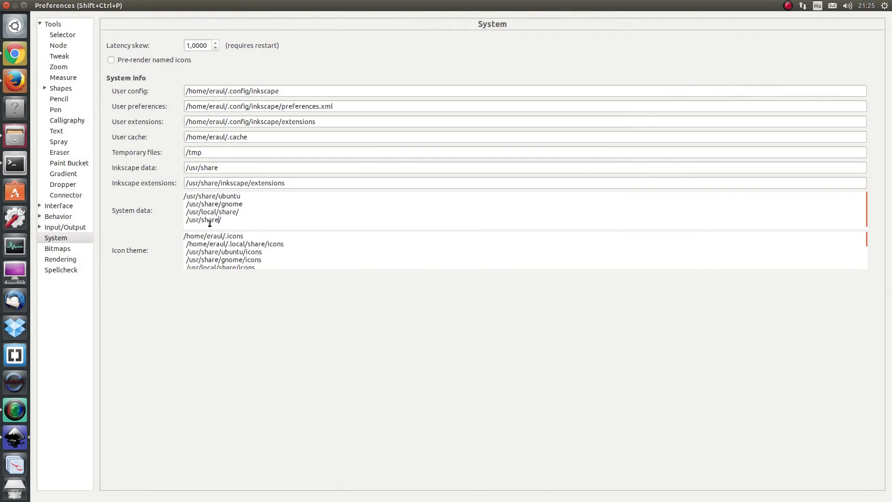
click(51, 240)
Select the /usr/share/ system data location and open the filters folder in the file manager.
drag(246, 221, 174, 198)
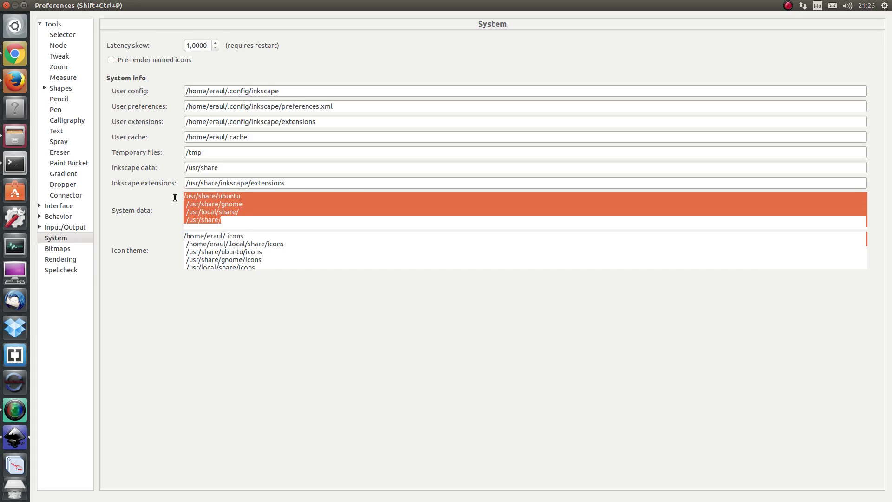
click(225, 222)
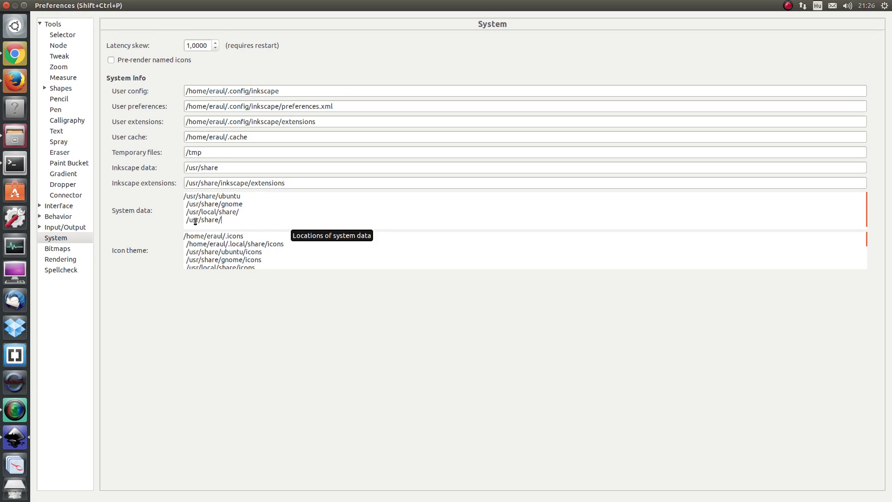
drag(187, 221, 224, 222)
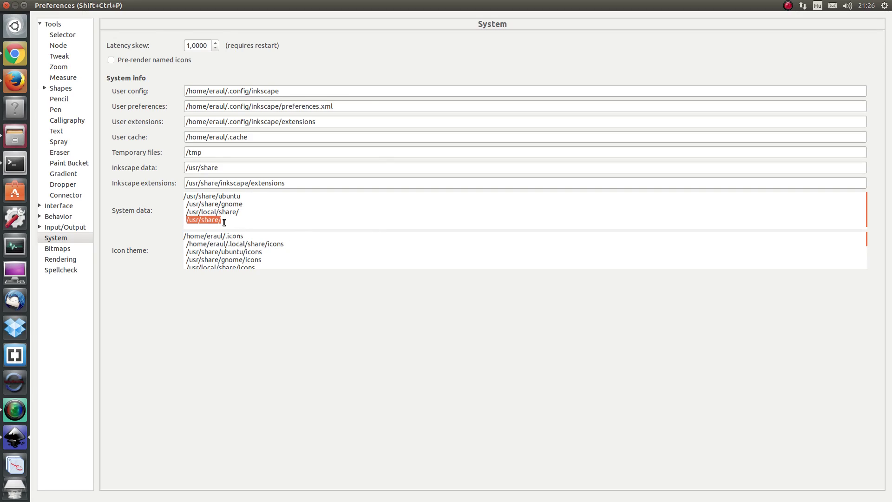
click(224, 223)
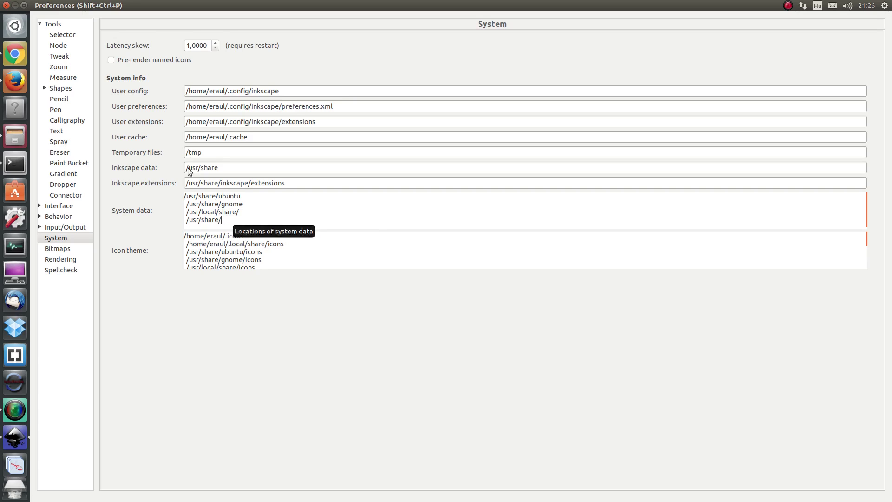
click(10, 138)
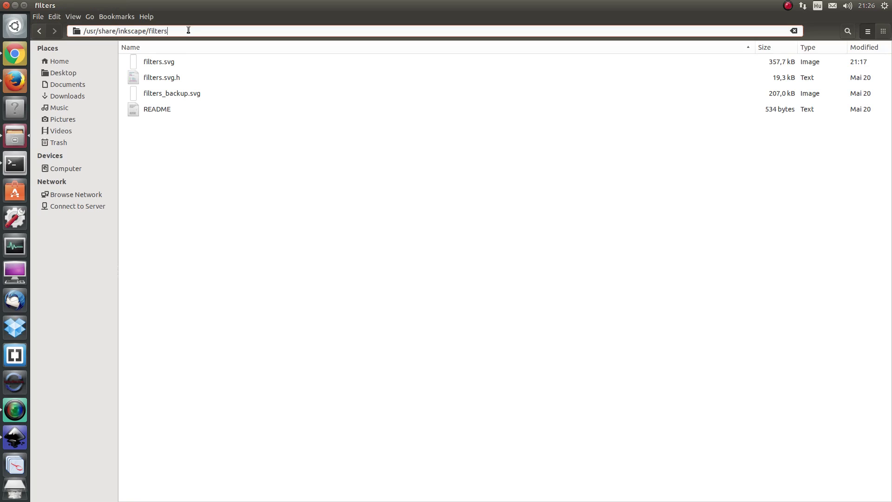
Open filters.svg from /usr/share/inkscape/filters with Inkscape, leaving filters_backup.svg alone.
click(156, 64)
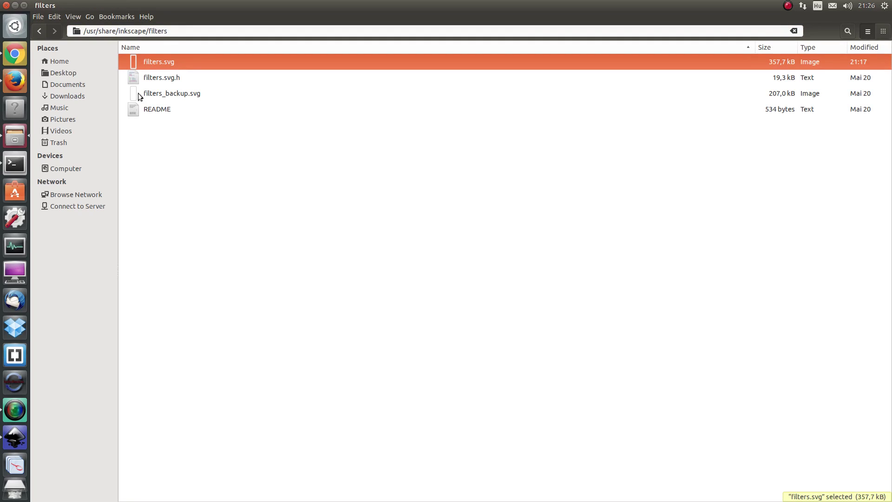
click(179, 95)
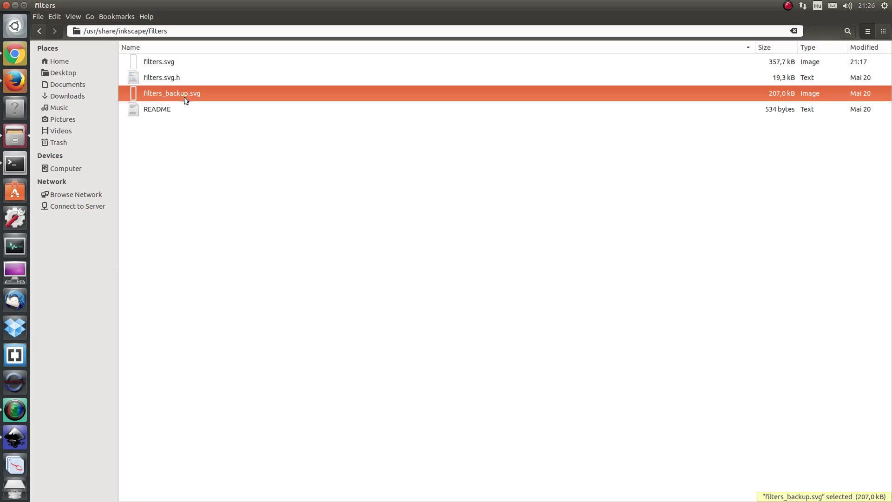
click(165, 66)
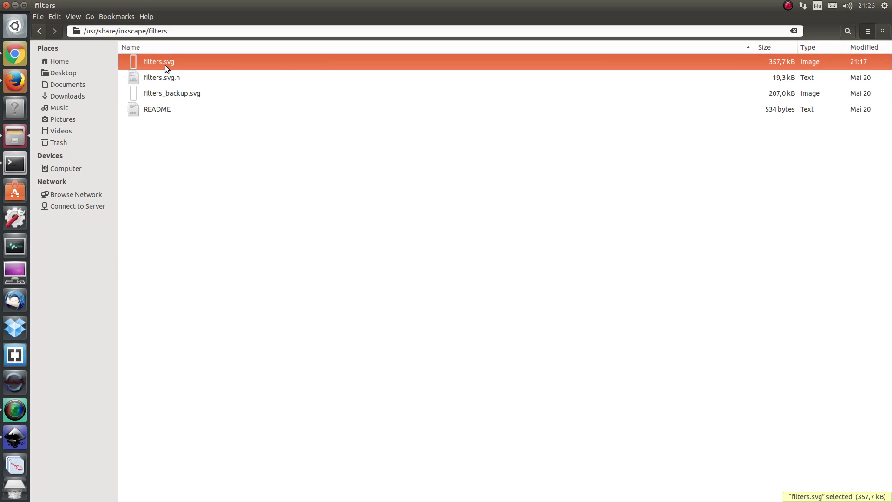
right_click(166, 65)
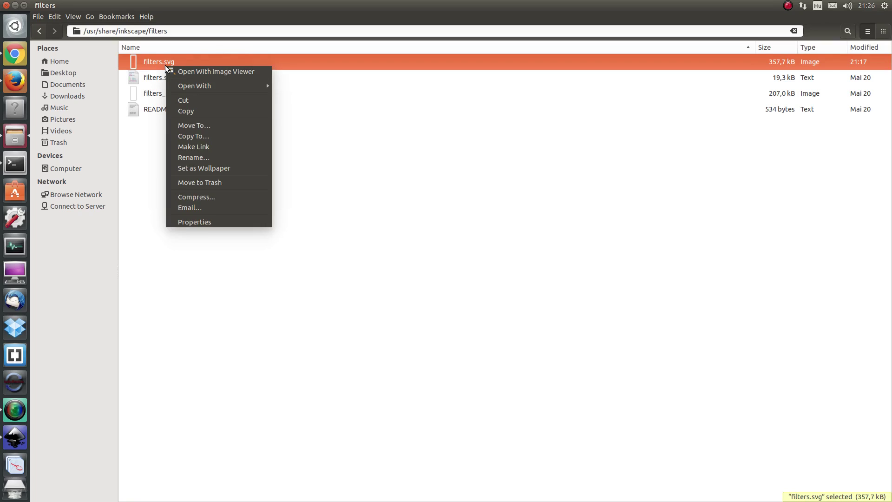
mouse_move(194, 82)
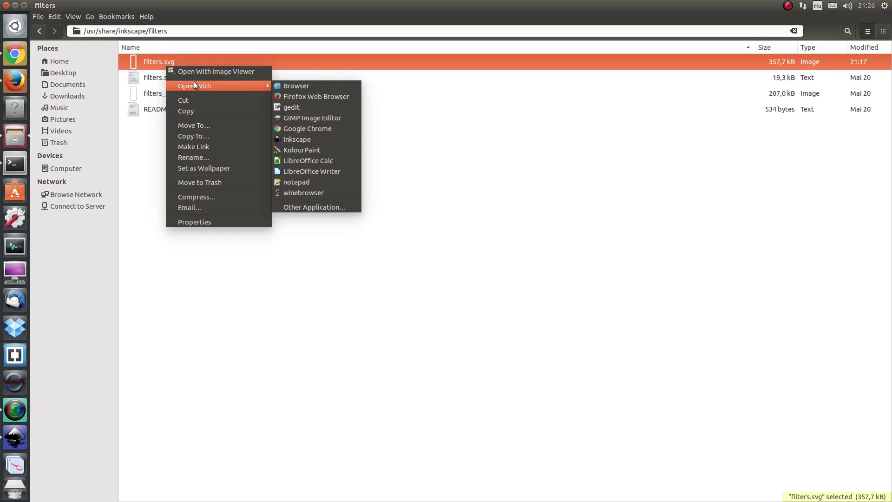
click(313, 139)
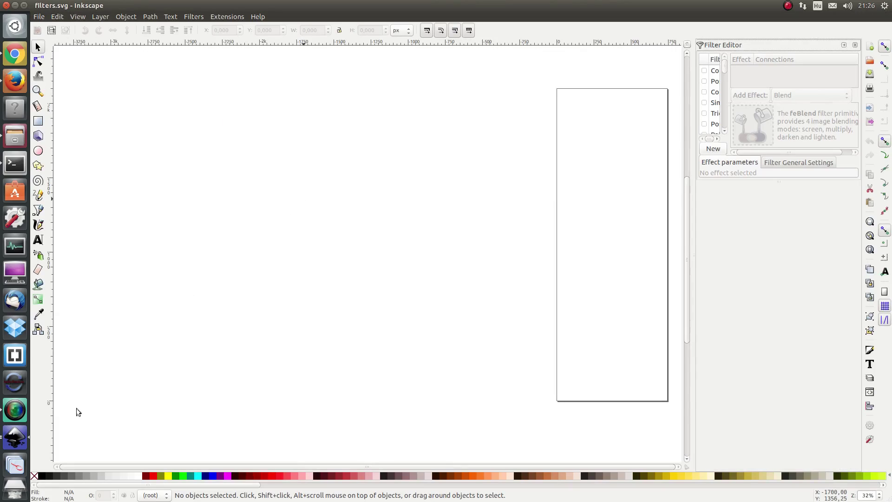
Bring the sunset2.svg window to the front and close Preferences.
click(15, 437)
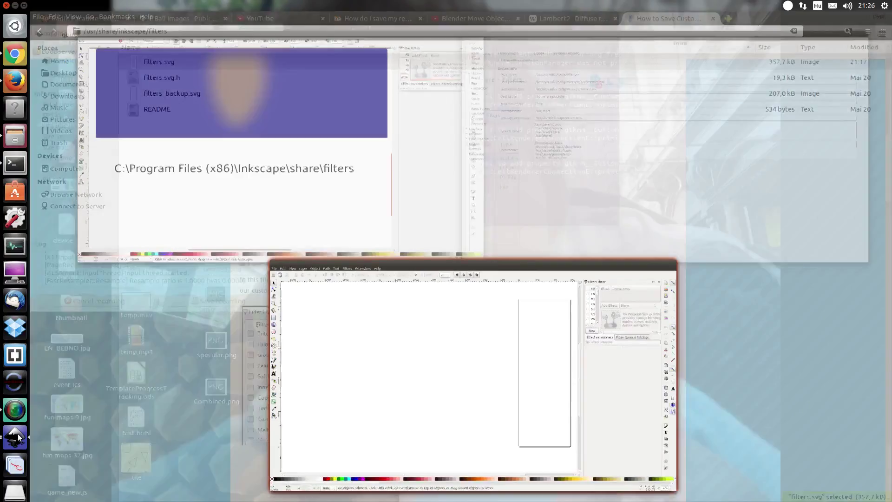
click(235, 133)
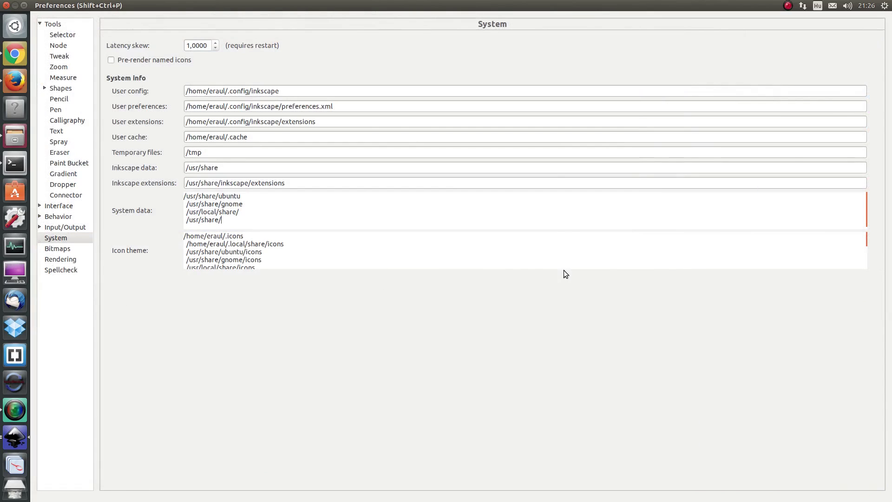
click(7, 5)
scroll(327, 239, up, 8)
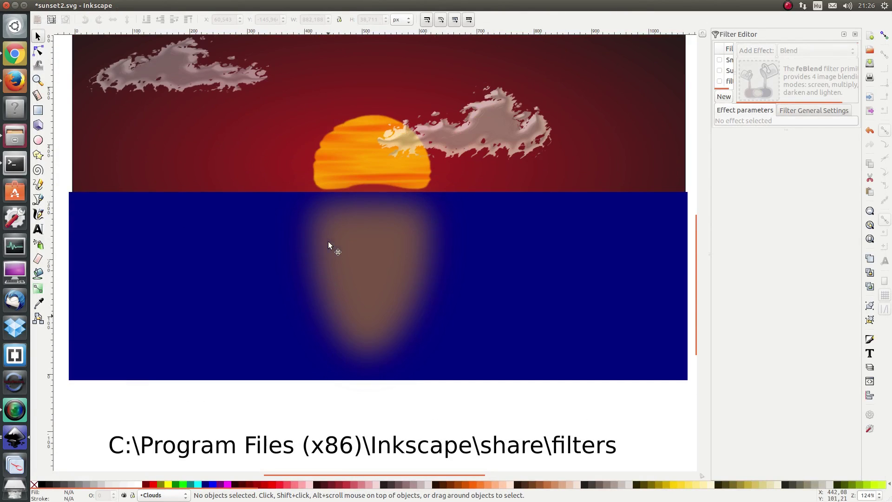
Select the sun, widen the Filter Editor, and copy the filtered sun to the clipboard.
click(353, 182)
scroll(429, 211, up, 4)
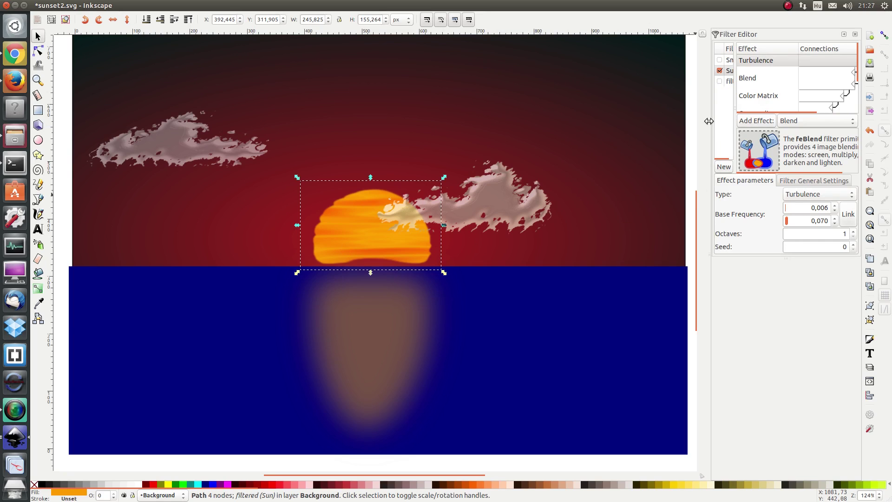
drag(710, 122, 734, 114)
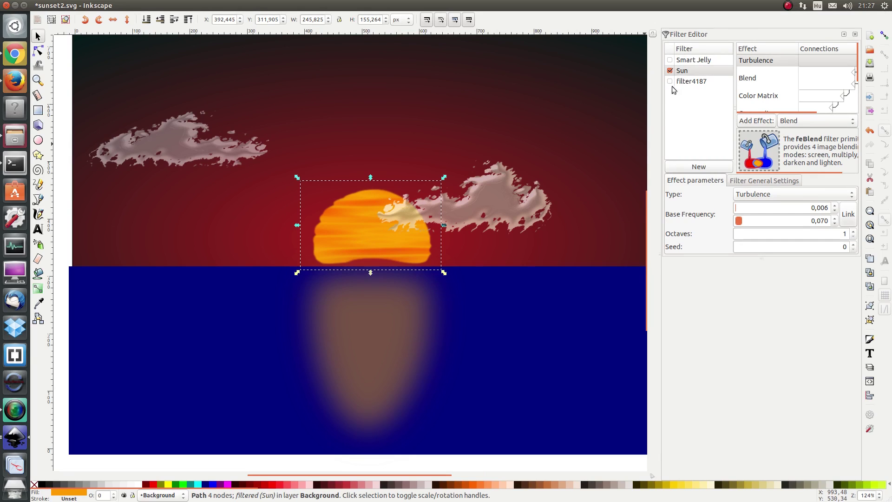
right_click(367, 240)
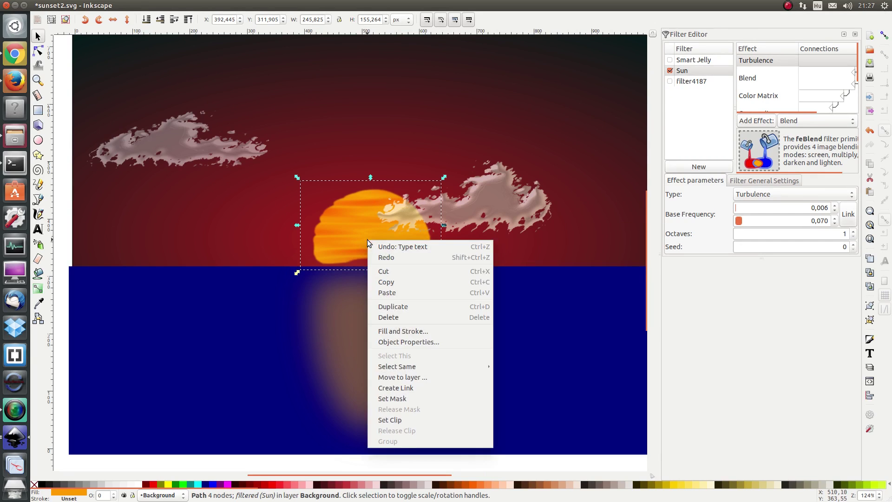
click(391, 285)
key(alt+Tab)
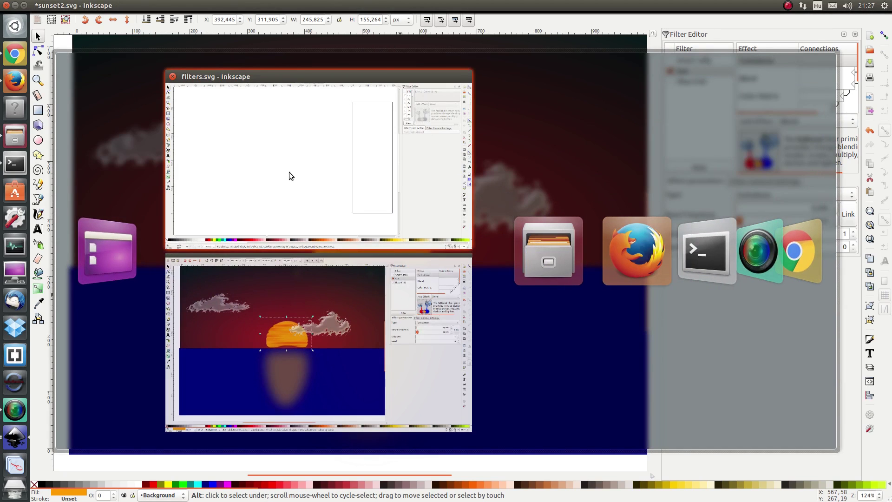
Paste the filtered sun into filters.svg and widen the Filter Editor's name list.
click(289, 171)
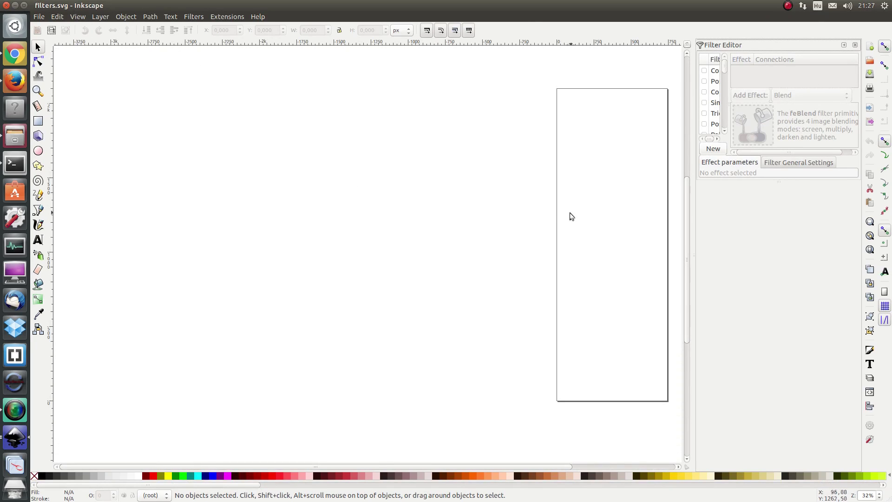
key(ctrl+v)
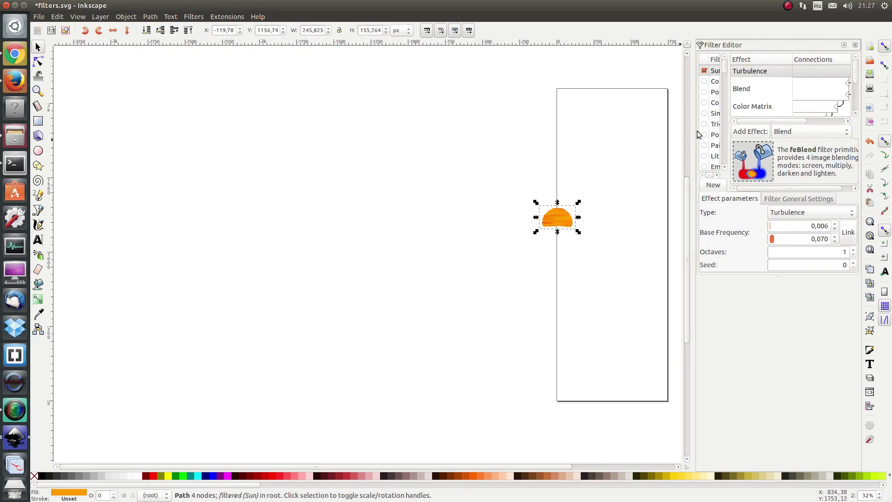
drag(694, 135, 575, 138)
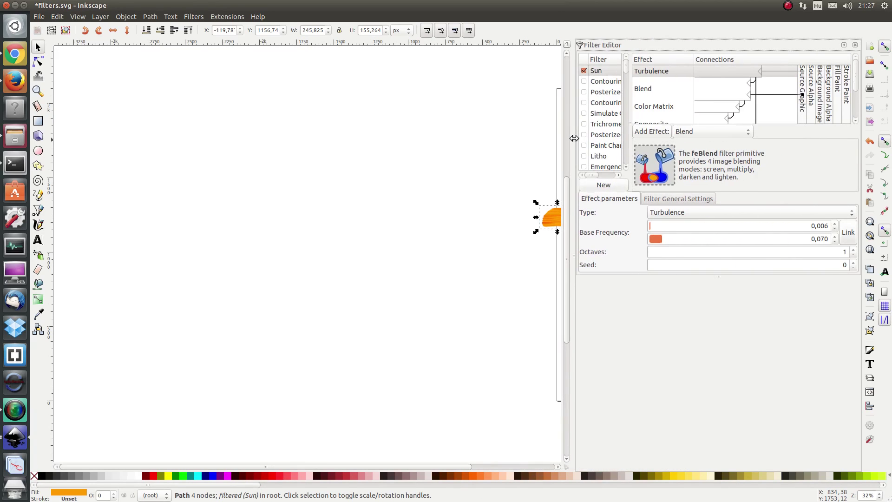
drag(634, 127, 702, 131)
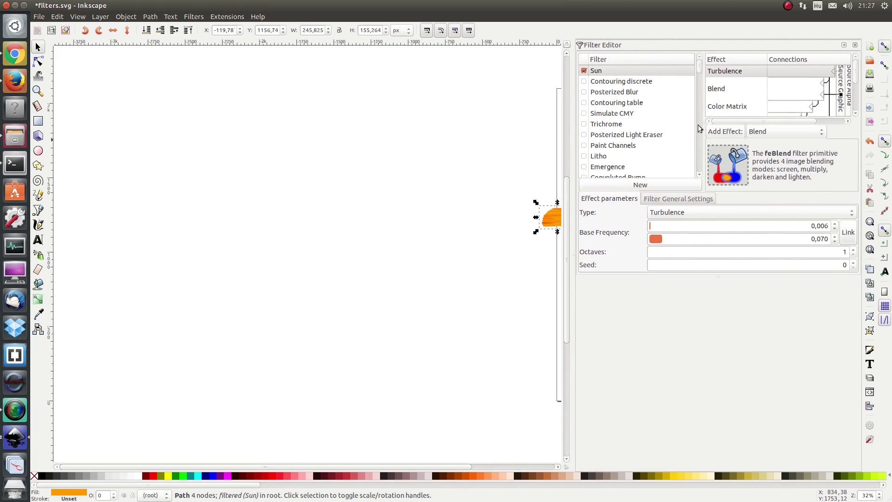
Check the filter list, from Contouring discrete to Deep Metal, ending on the Sun filter's effects.
click(629, 82)
click(628, 92)
click(626, 104)
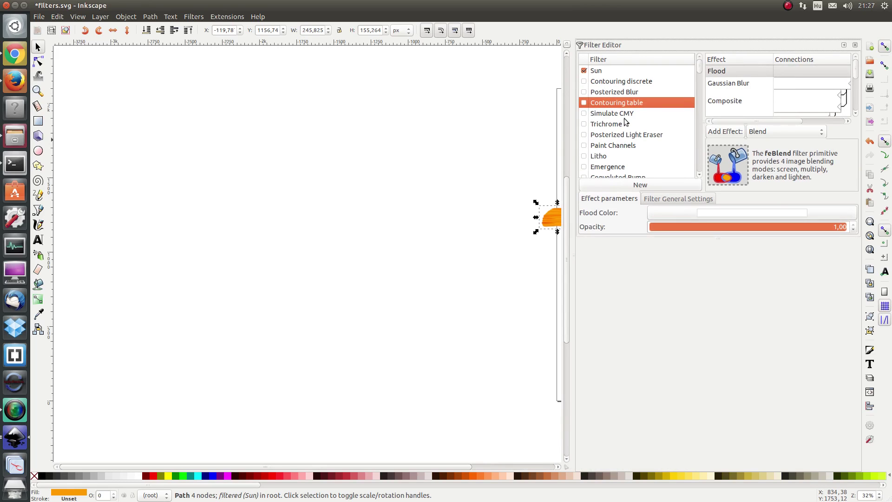
click(625, 124)
click(625, 135)
click(624, 157)
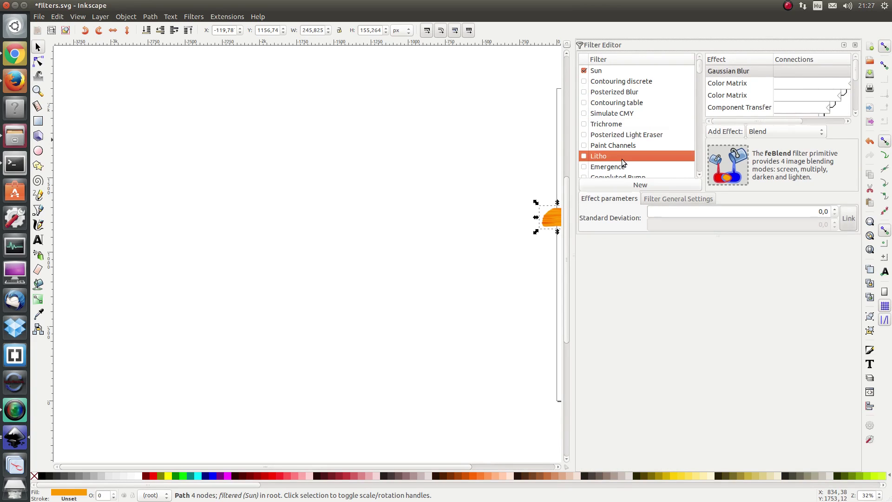
scroll(621, 165, down, 3)
click(618, 169)
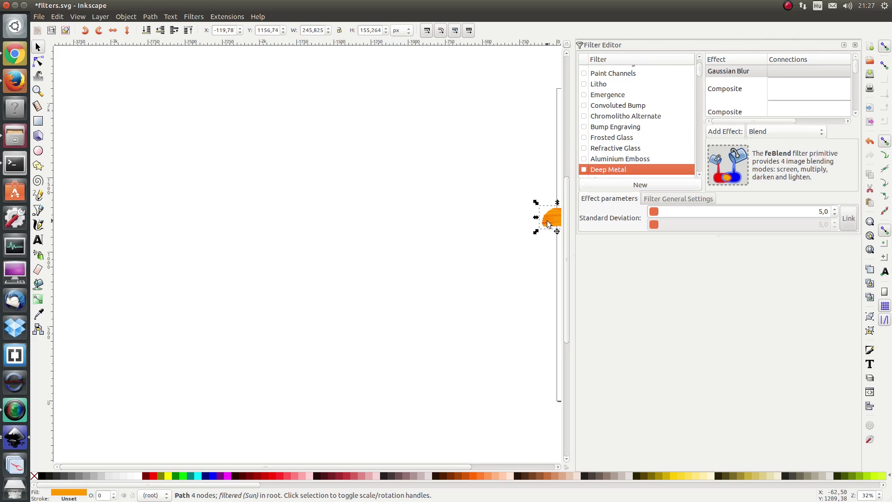
scroll(641, 145, up, 3)
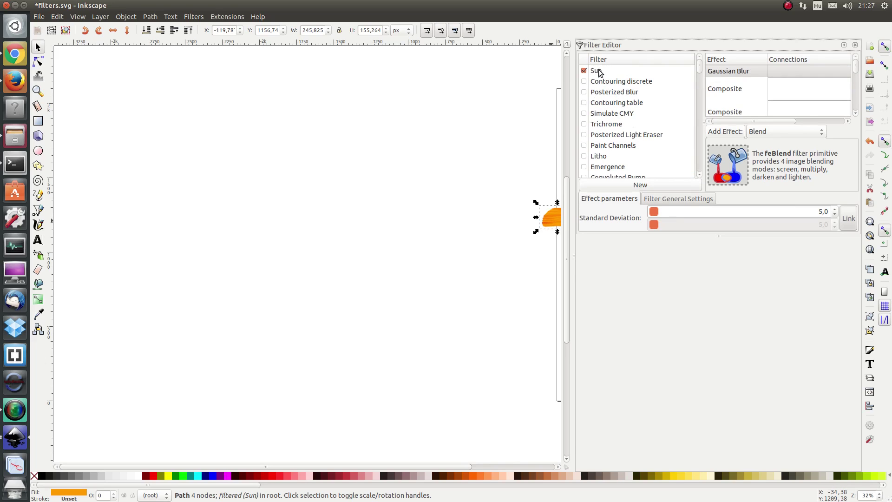
click(599, 72)
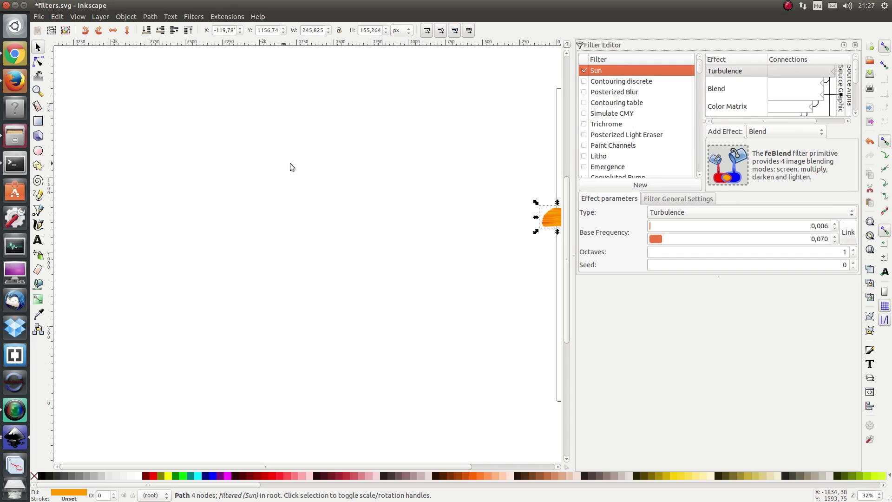
Deselect the sun and save filters.svg with Ctrl+S.
click(327, 161)
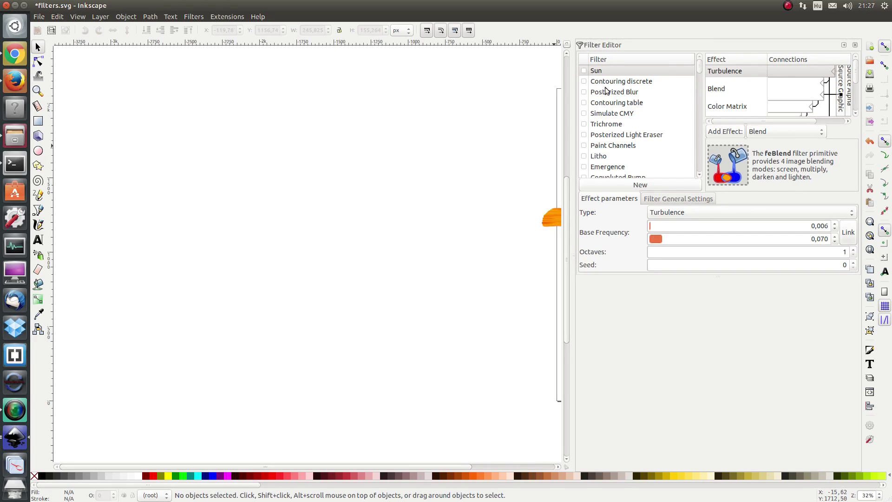
key(ctrl)
key(ctrl+s)
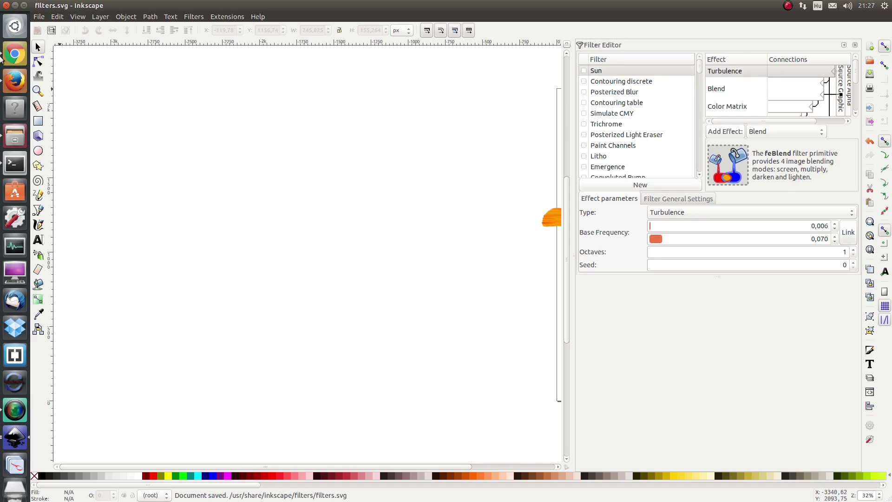
Close the filters.svg window, then close sunset2.svg so it prompts to save changes.
click(9, 6)
click(201, 6)
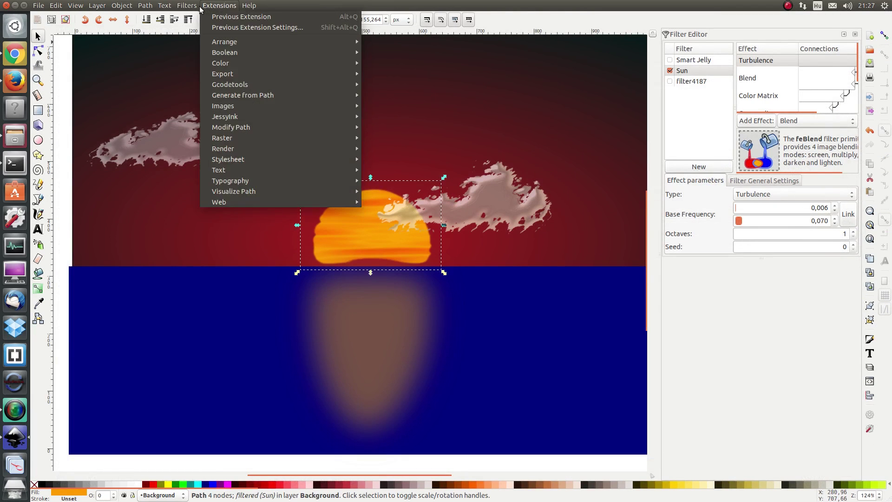
mouse_move(195, 8)
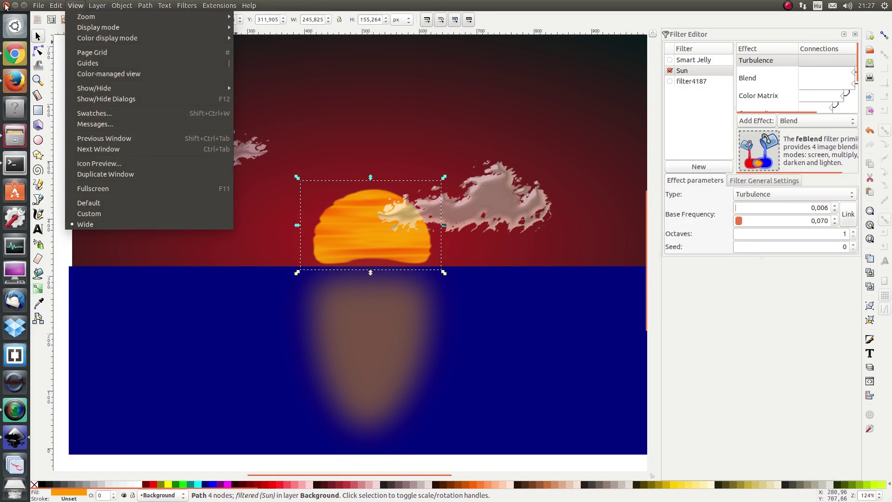
click(135, 97)
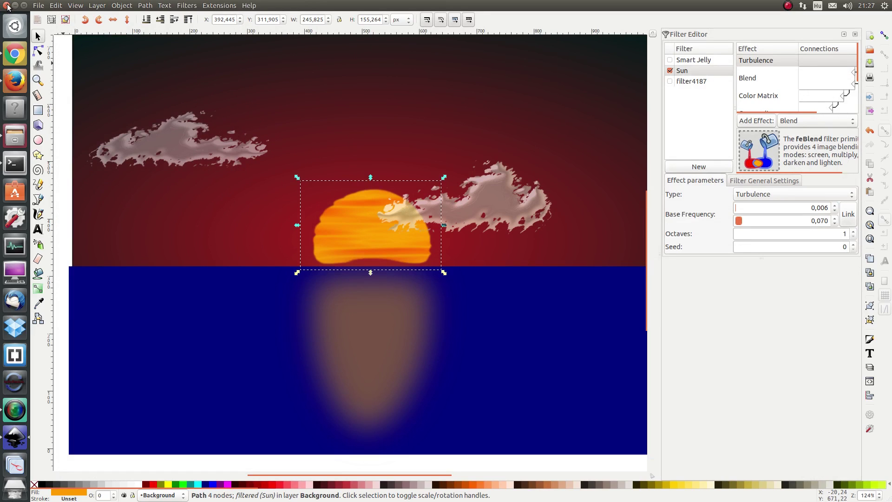
click(7, 5)
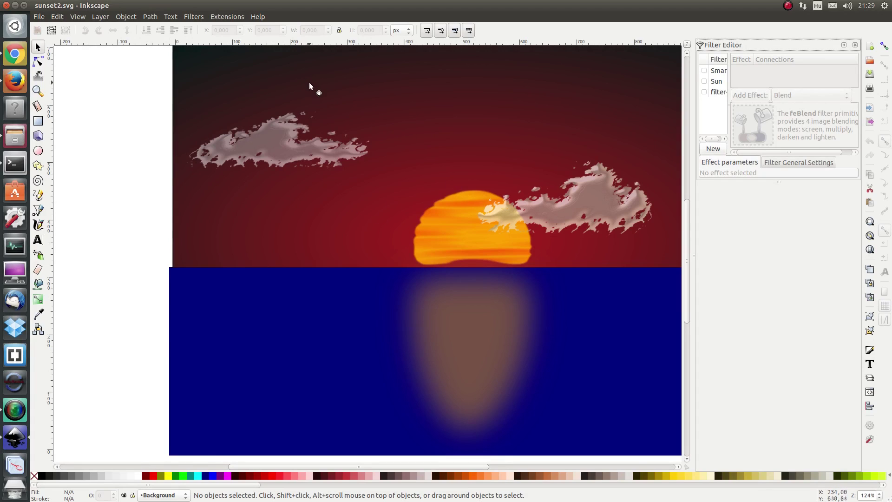
click(195, 17)
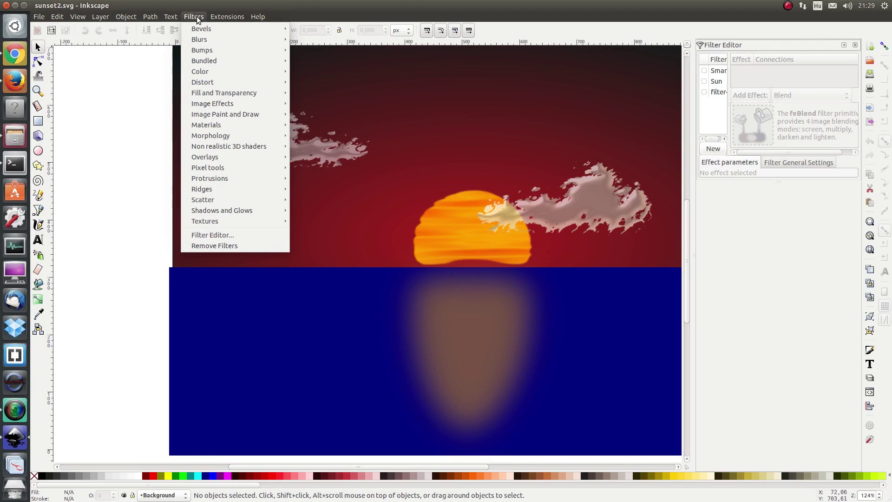
mouse_move(209, 64)
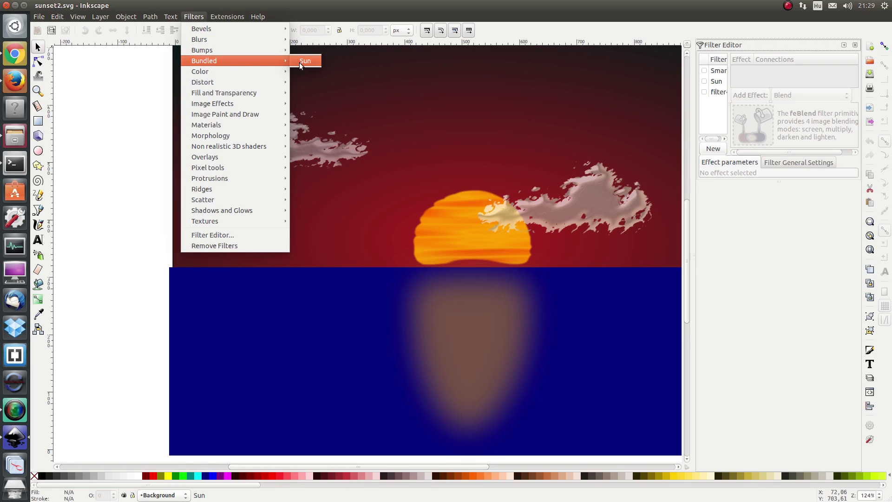
click(147, 90)
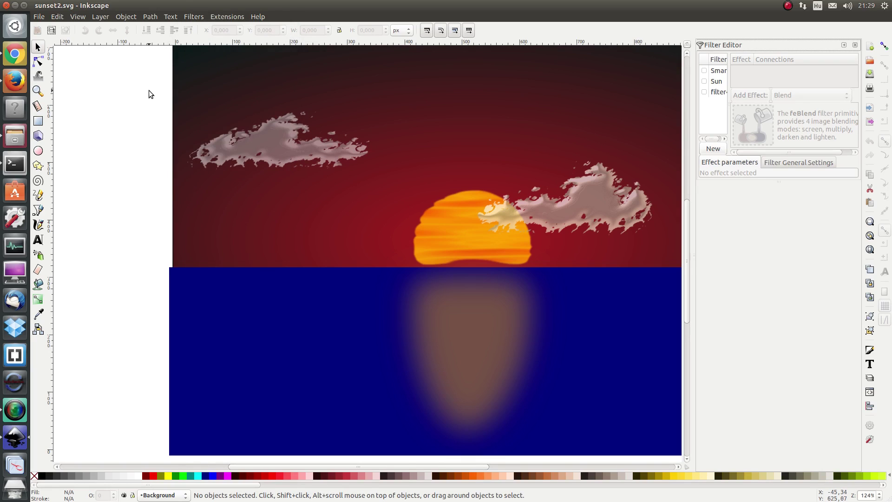